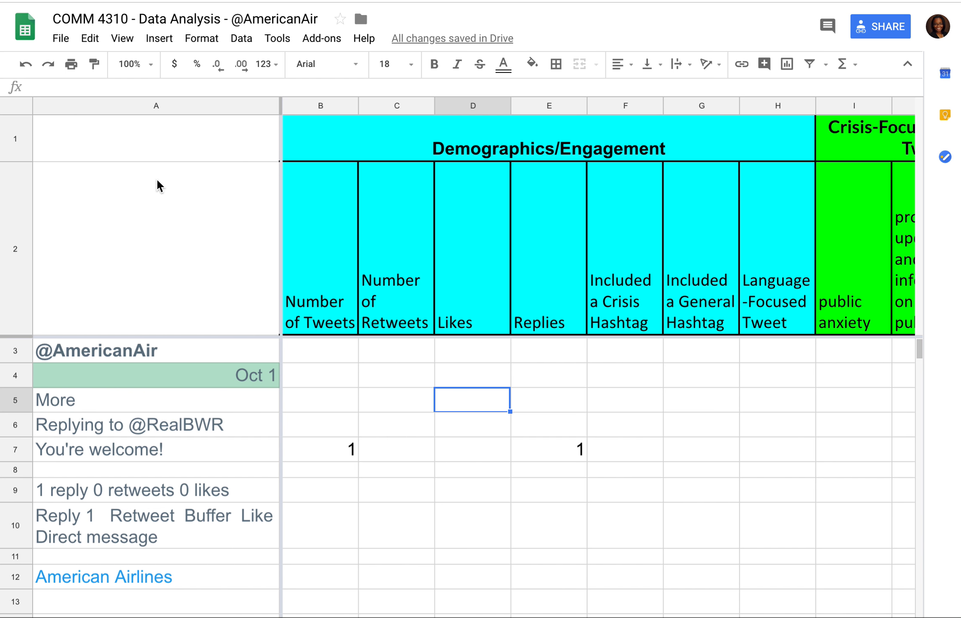
# Step: Select the entire sheet and open the sort range settings for it
pyautogui.click(12, 112)
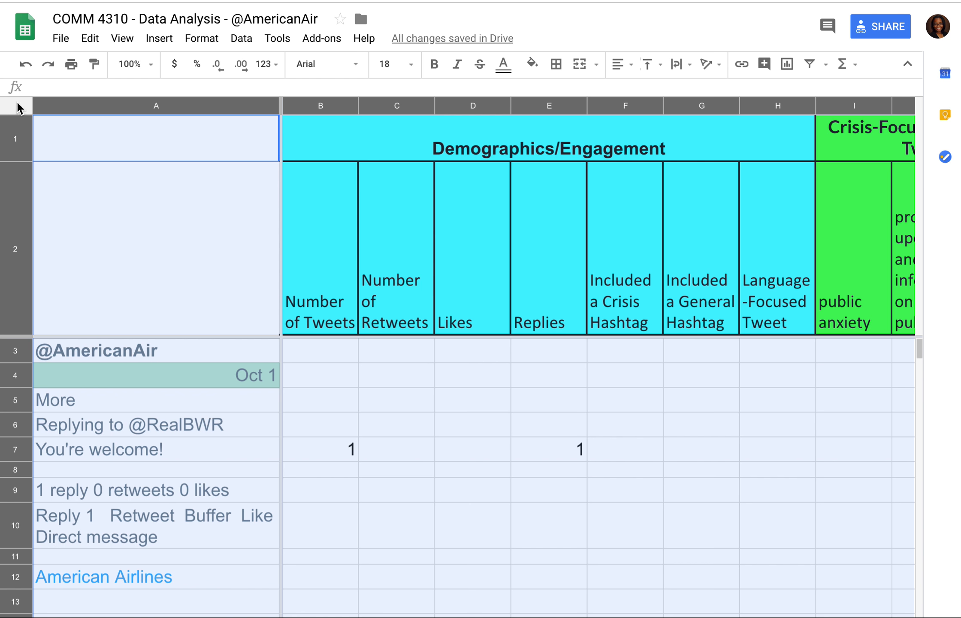
pyautogui.click(123, 39)
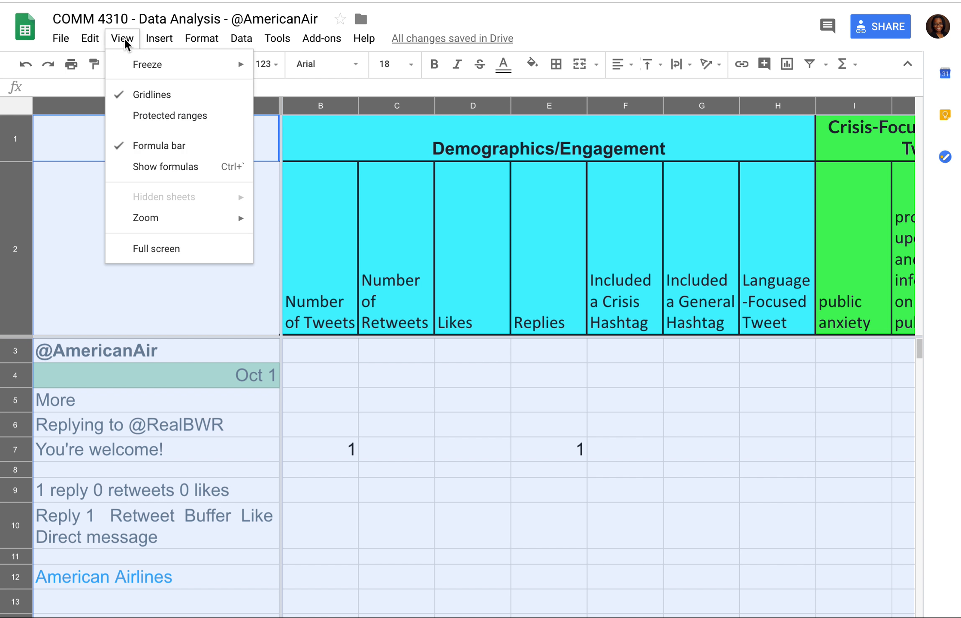
pyautogui.click(186, 38)
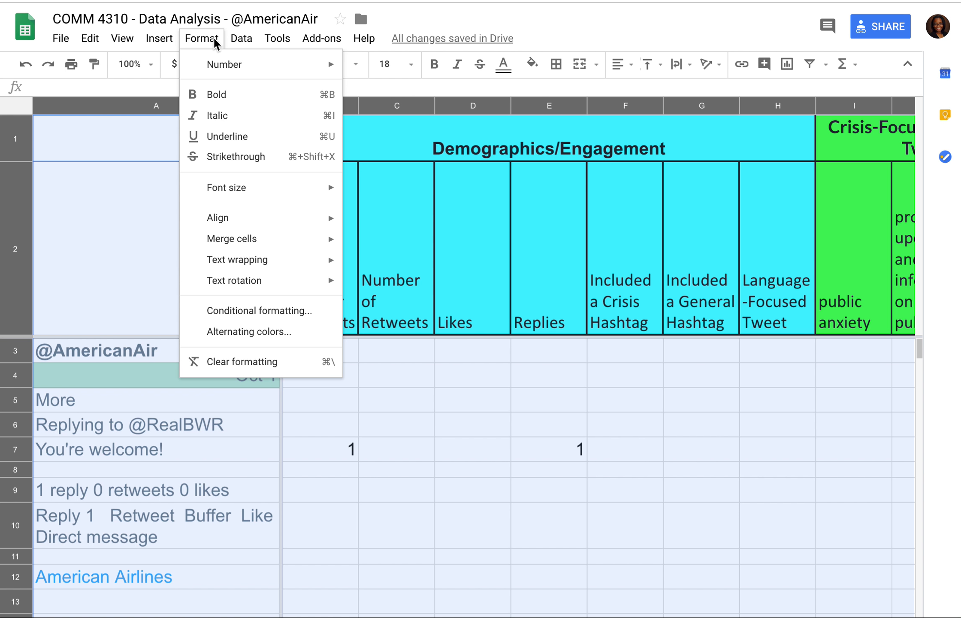
pyautogui.moveTo(232, 38)
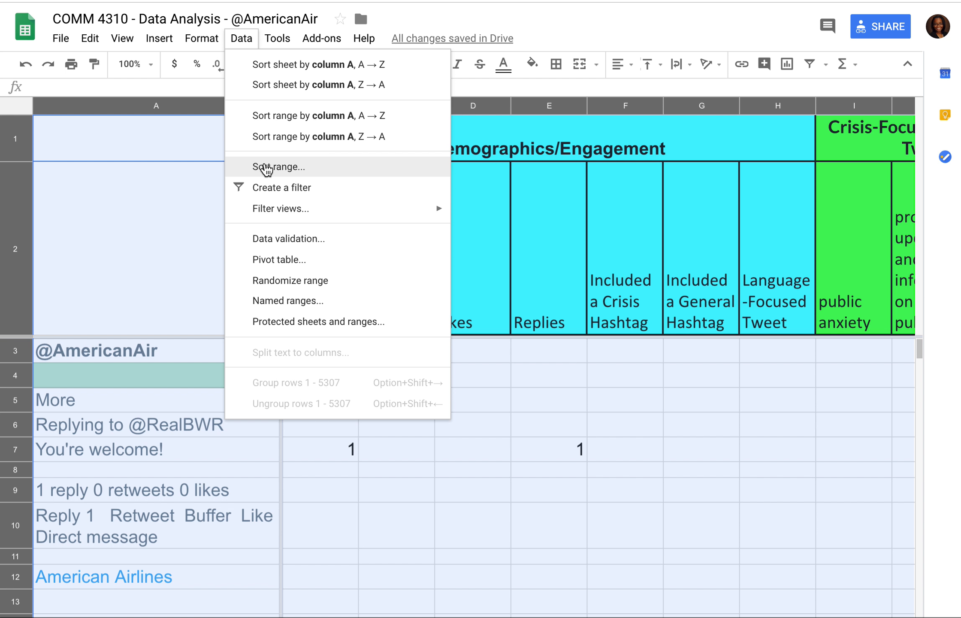
pyautogui.click(266, 167)
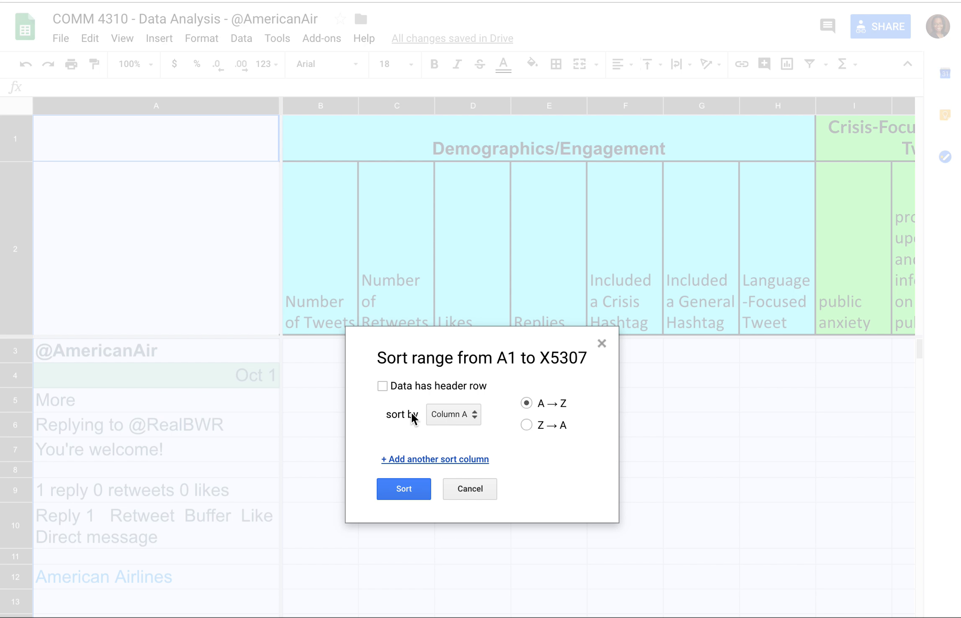
# Step: Set the sort order to Column C, followed by Column D and Column E as additional sort columns
pyautogui.click(448, 416)
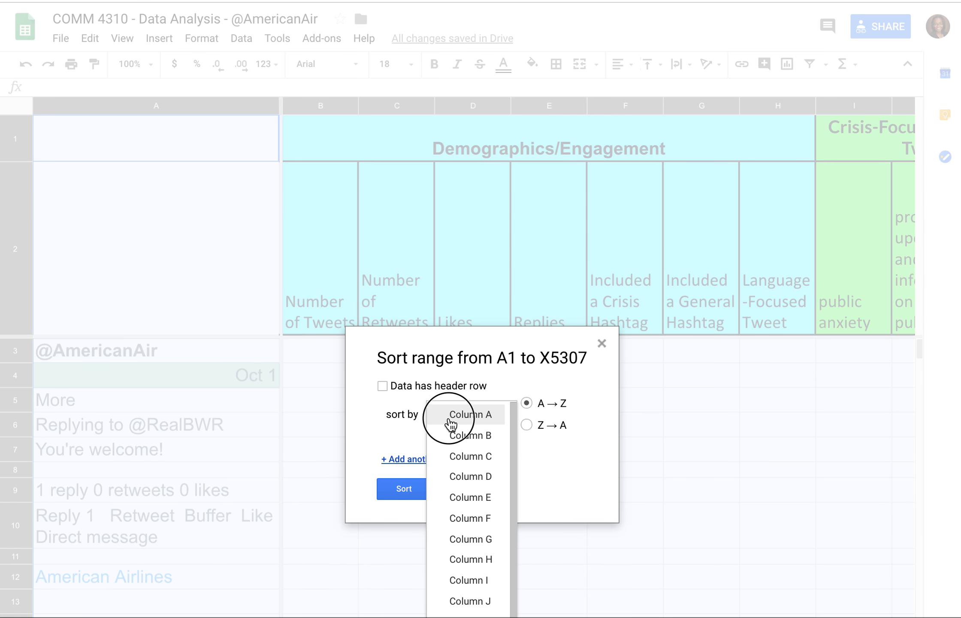
pyautogui.click(465, 457)
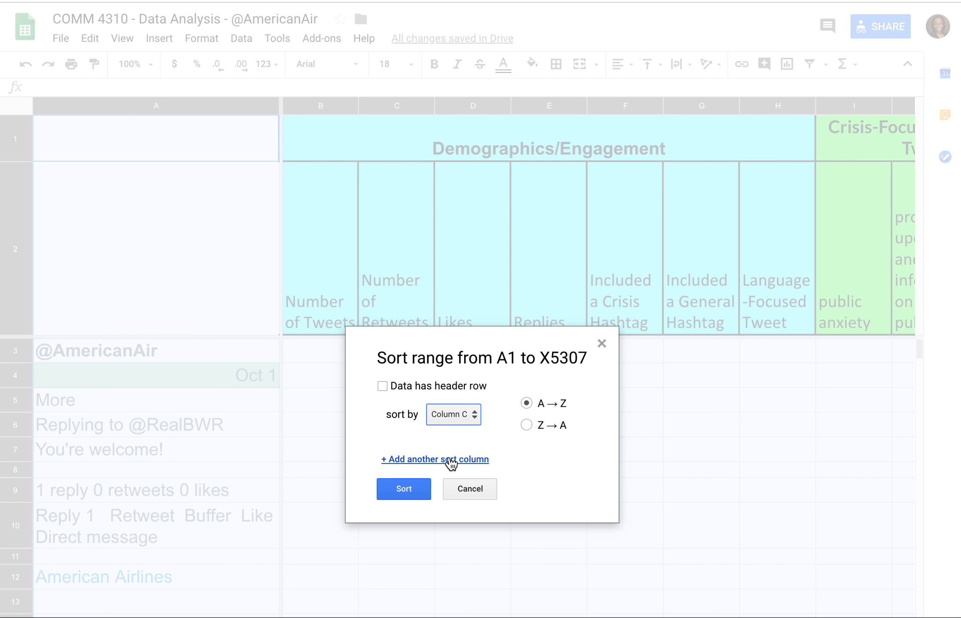
pyautogui.click(449, 460)
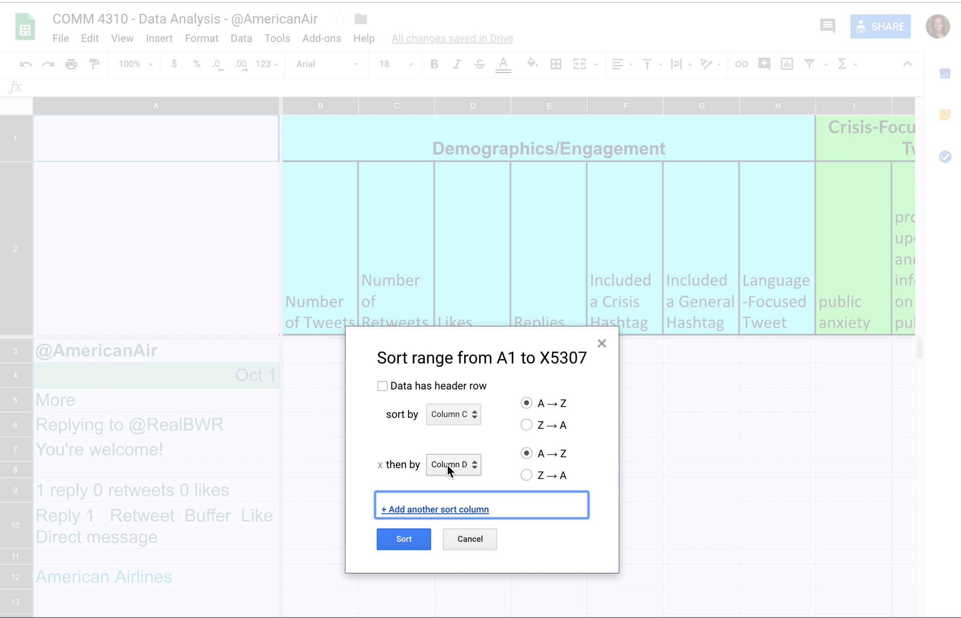
pyautogui.click(422, 509)
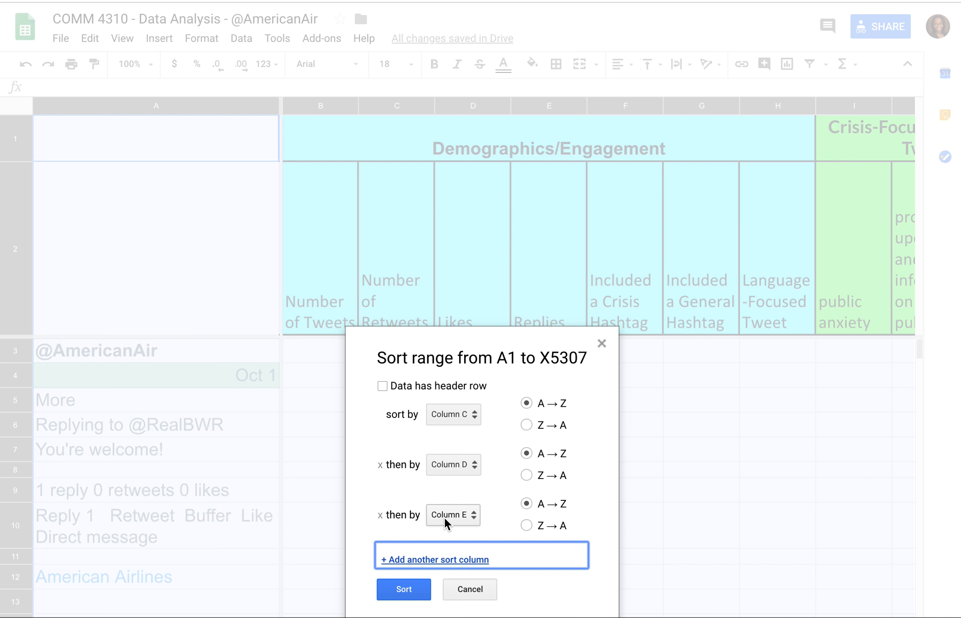
# Step: Set all three sort columns to Z → A, mark the data as having a header row, and run the sort
pyautogui.click(541, 429)
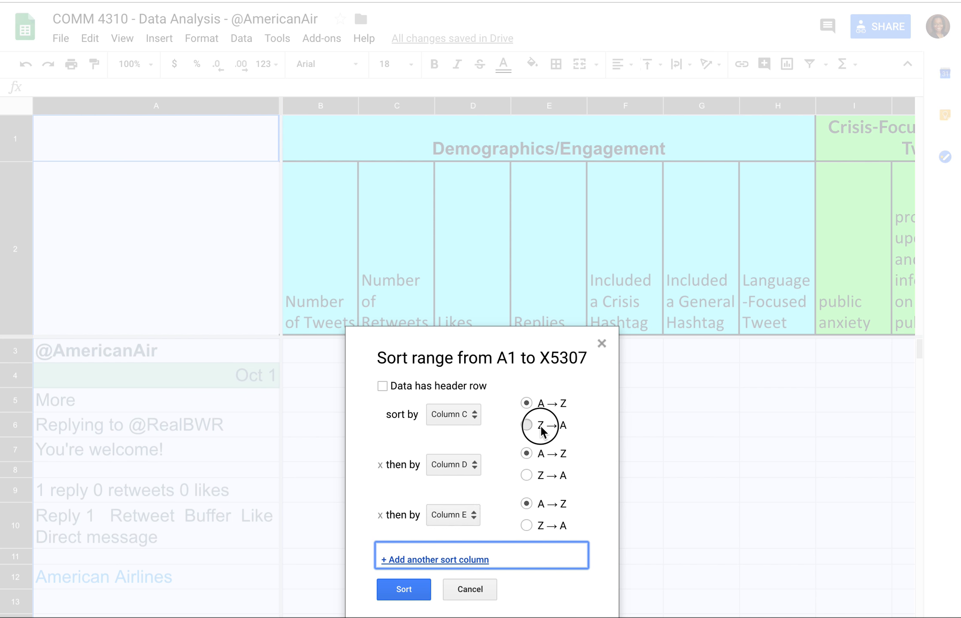
pyautogui.click(542, 479)
pyautogui.click(543, 528)
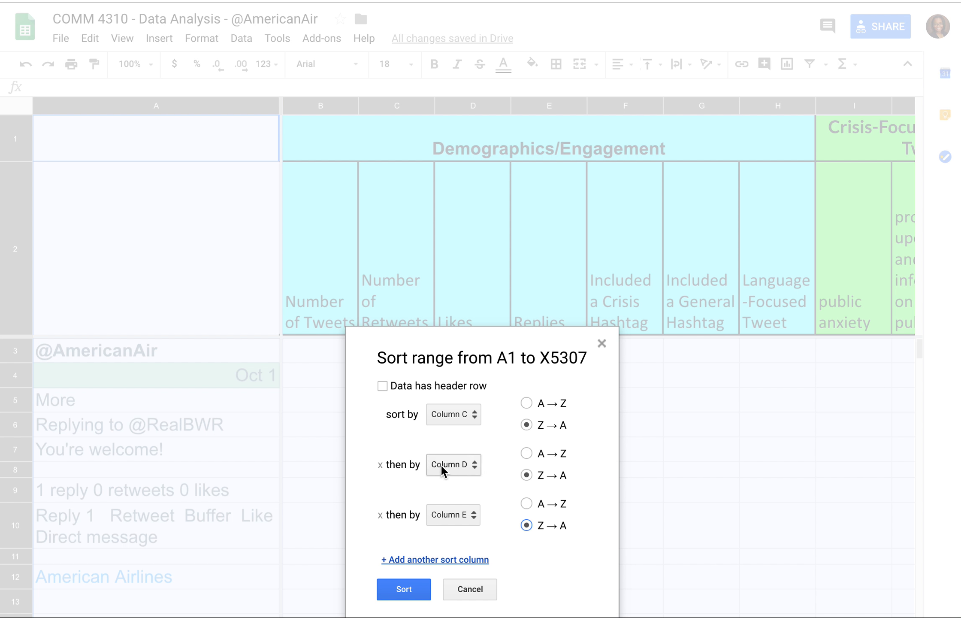
pyautogui.click(404, 389)
pyautogui.click(401, 591)
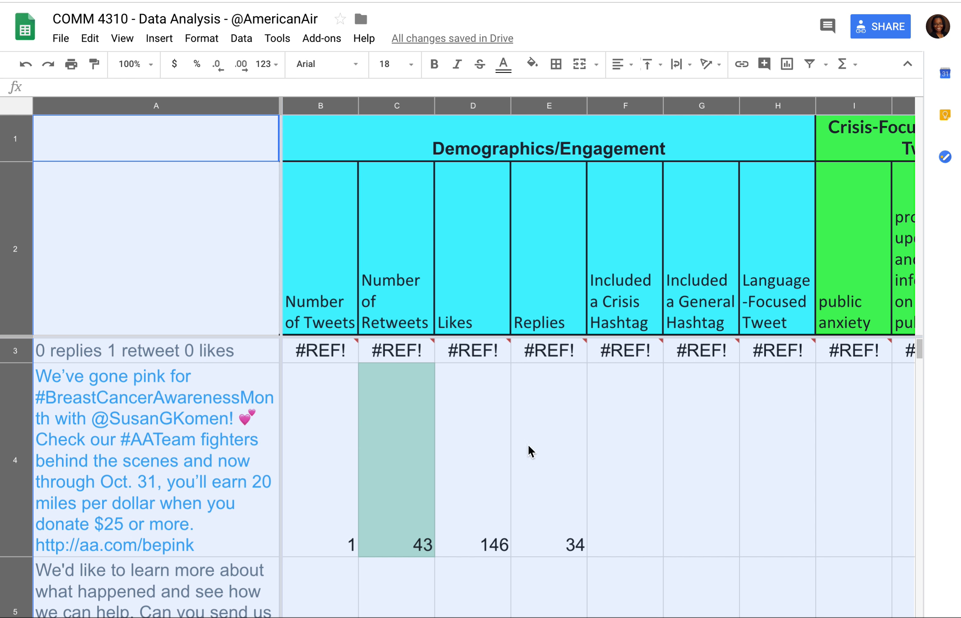
# Step: Examine the sorted tweet rows to check their order by retweets, likes and replies
pyautogui.click(450, 485)
pyautogui.press('Down')
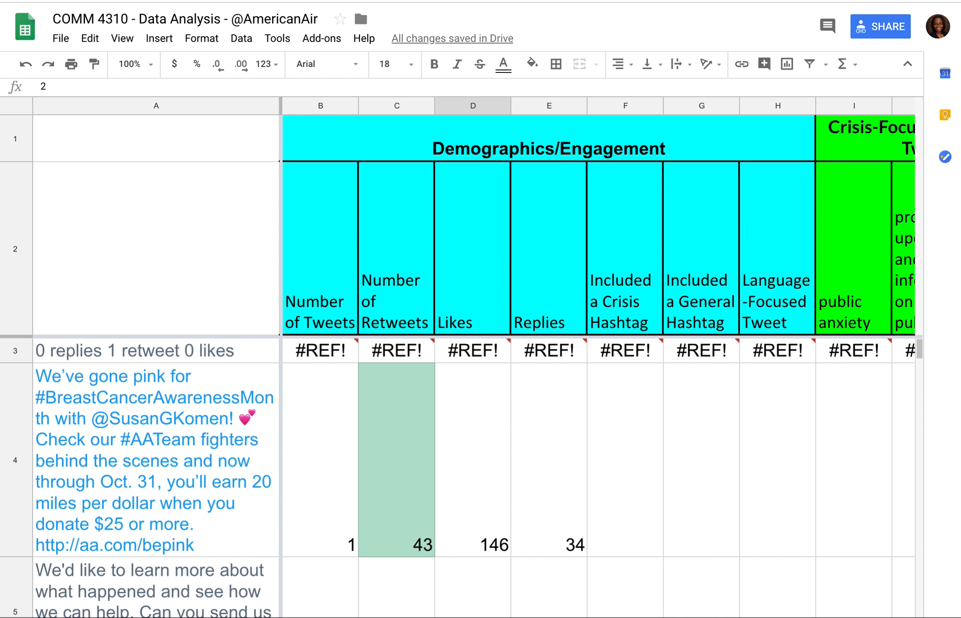
pyautogui.press('Down')
pyautogui.press('Down')
pyautogui.press('Down')
pyautogui.press('Up')
pyautogui.press('Up')
pyautogui.press('Up')
pyautogui.press('Up')
pyautogui.press('Up')
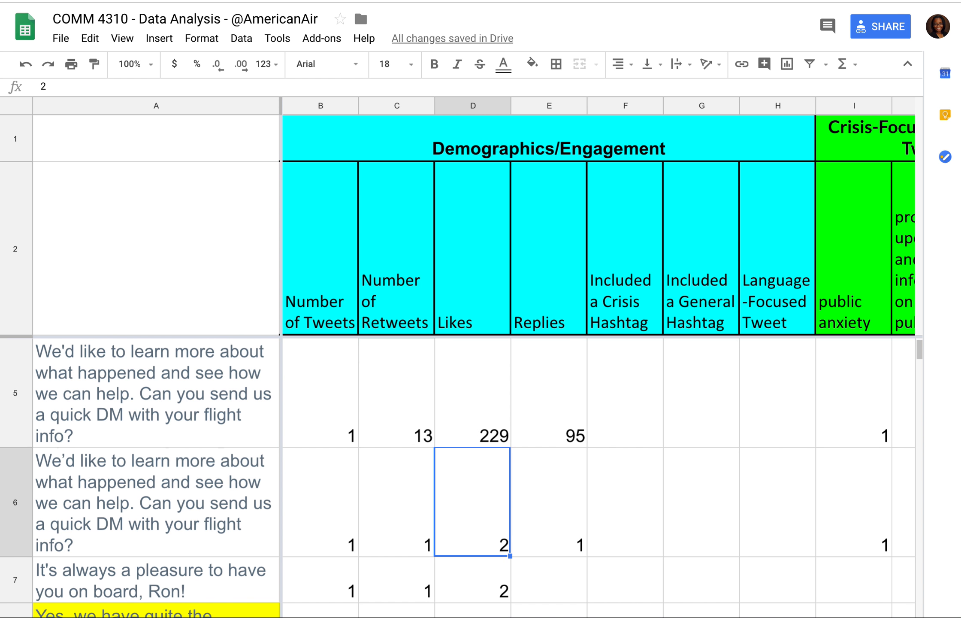
pyautogui.press('Down')
pyautogui.press('Down')
pyautogui.press('Down')
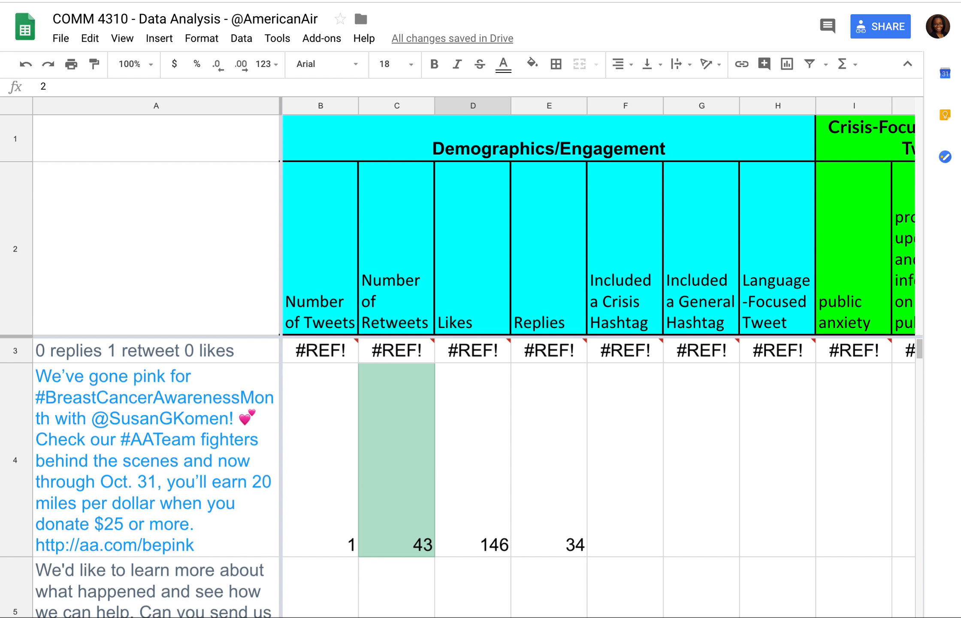
pyautogui.press('Down')
pyautogui.press('Down')
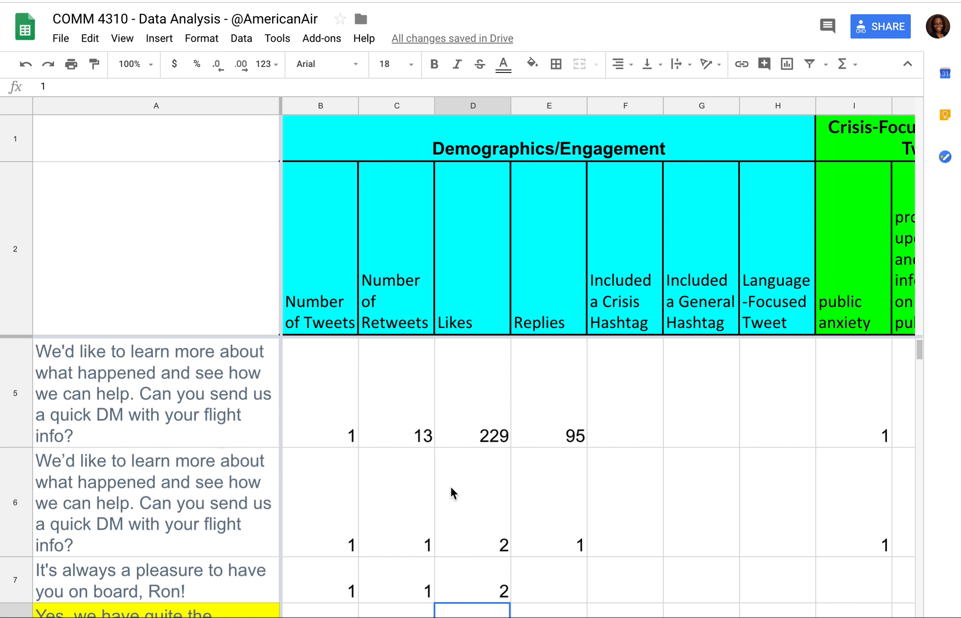
pyautogui.press('Up')
pyautogui.press('Down')
pyautogui.press('Down')
pyautogui.press('Down')
pyautogui.press('Down')
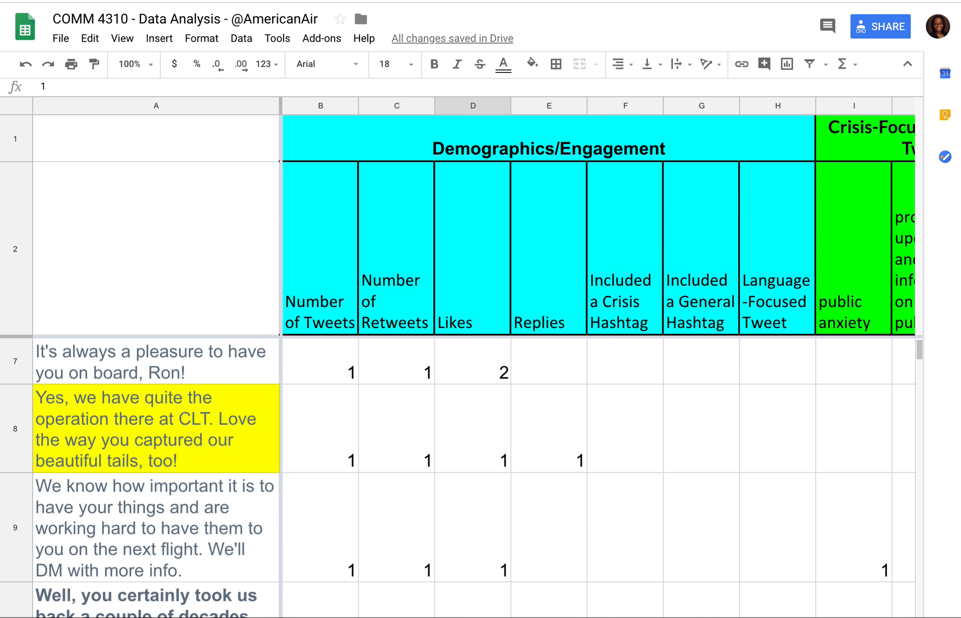
# Step: Compare the sorting options available with only cell A8 selected and with the entire sheet selected
pyautogui.click(168, 440)
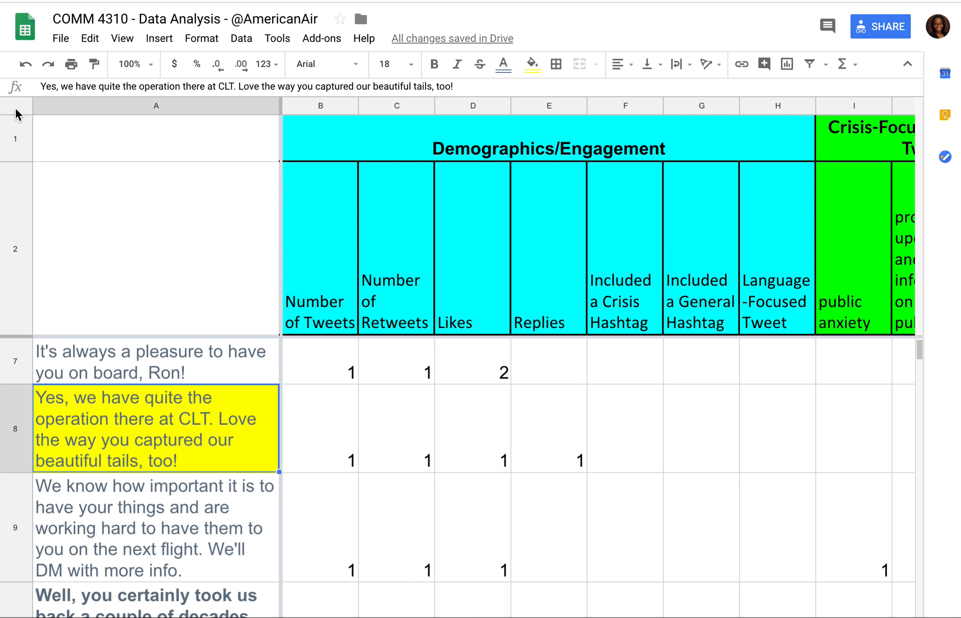
pyautogui.click(214, 38)
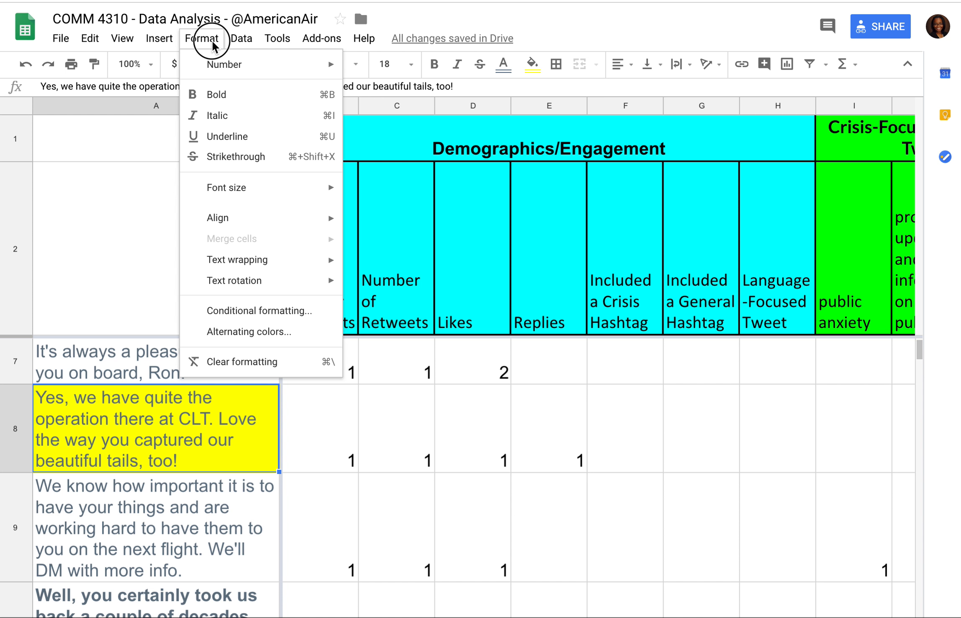
pyautogui.moveTo(242, 45)
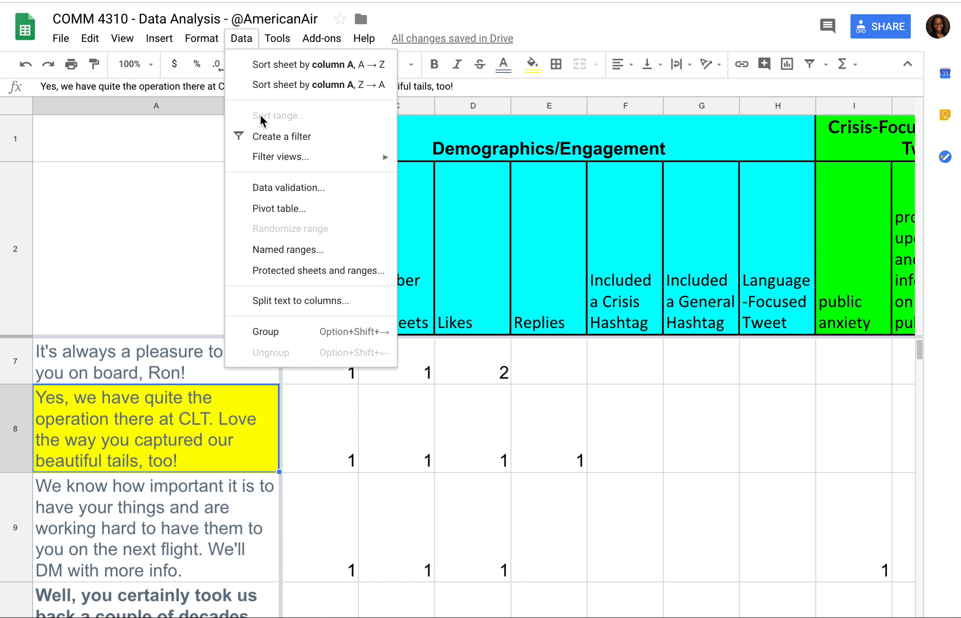
pyautogui.click(170, 153)
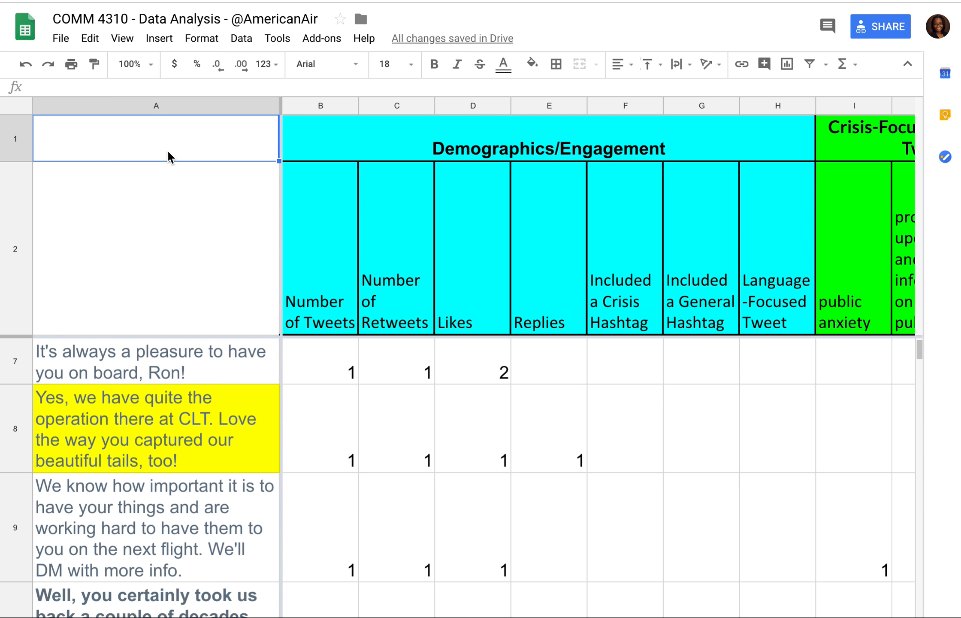
pyautogui.click(19, 106)
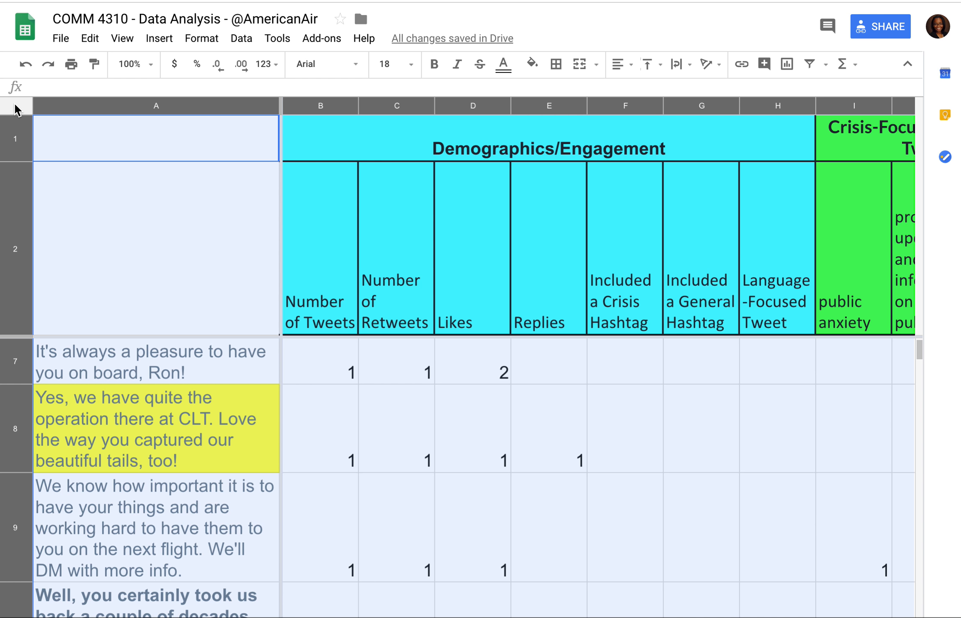
pyautogui.click(189, 41)
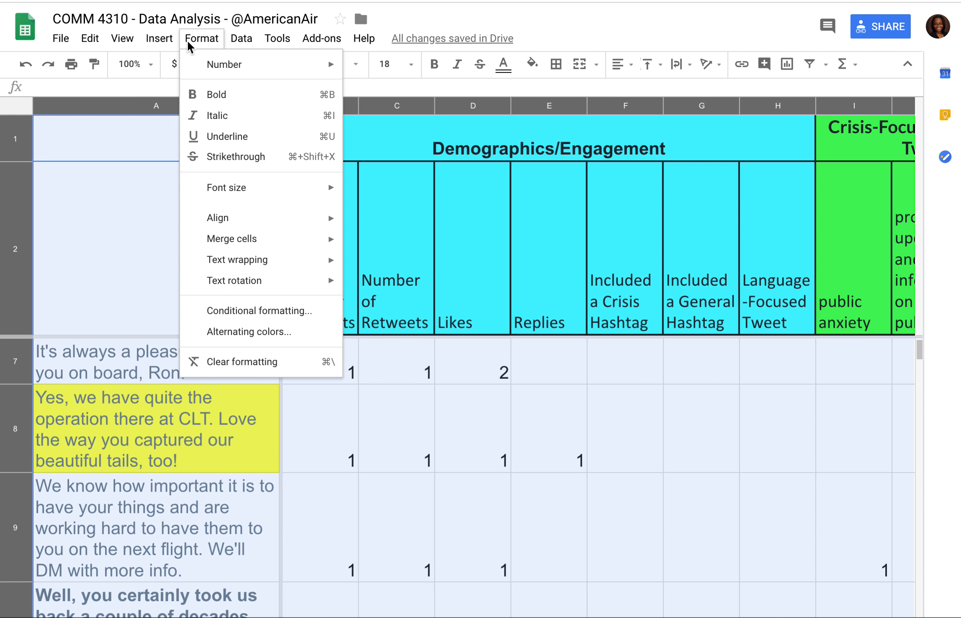
pyautogui.moveTo(239, 39)
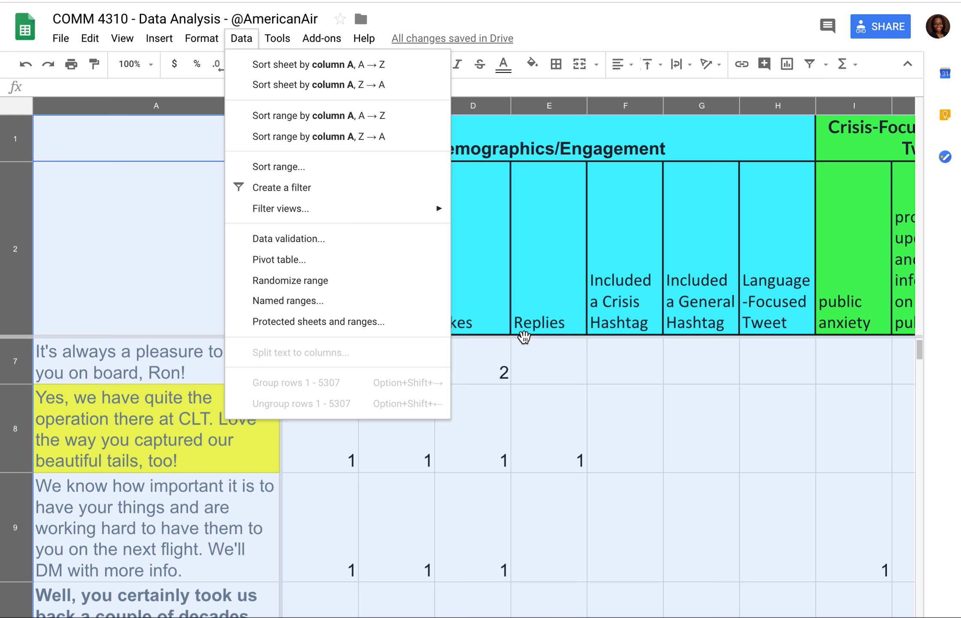
pyautogui.click(564, 360)
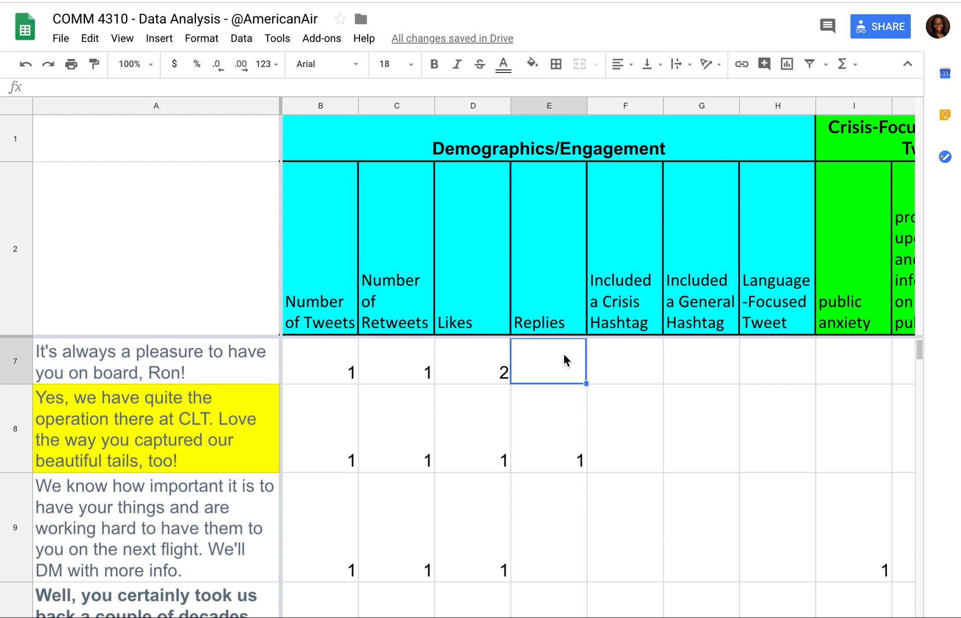